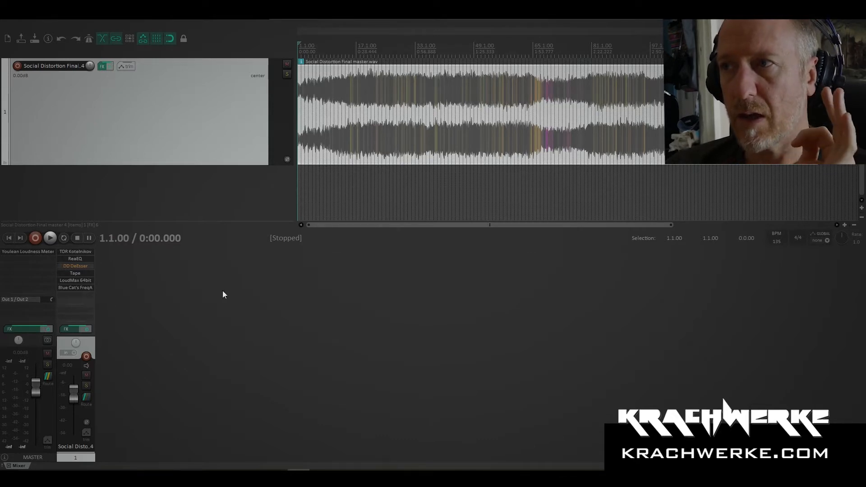
# - Set the requested sample rate of the audio device to 96000 in the preferences
pyautogui.click(91, 19)
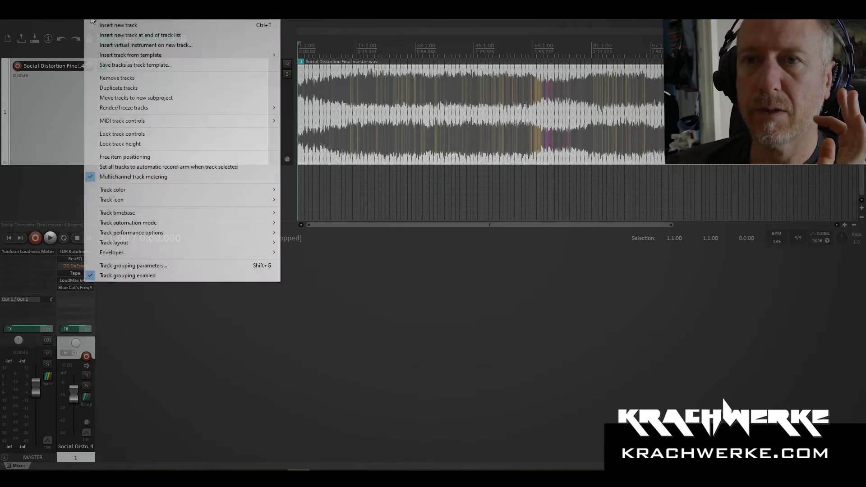
pyautogui.moveTo(78, 19)
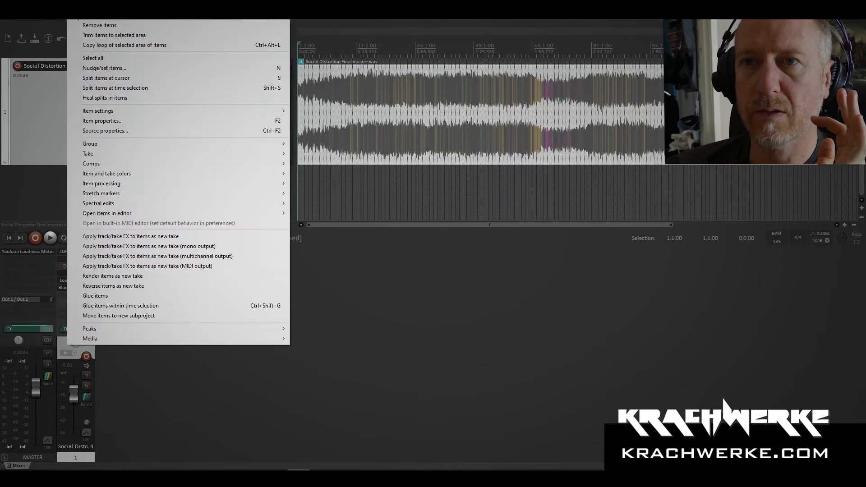
pyautogui.moveTo(117, 19)
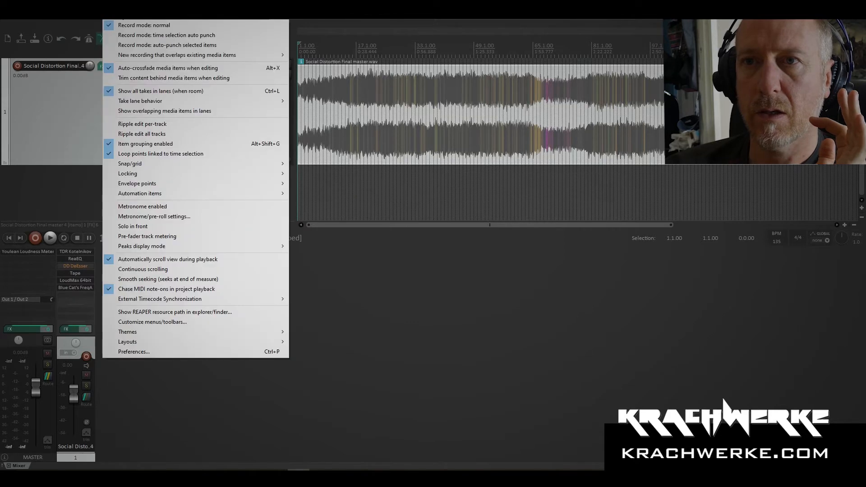
pyautogui.click(134, 352)
pyautogui.moveTo(441, 254); pyautogui.dragTo(413, 254)
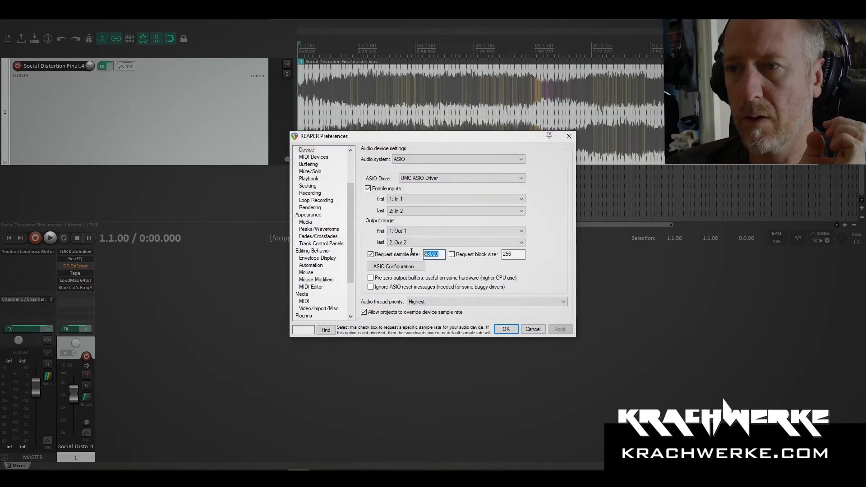
pyautogui.write('96000')
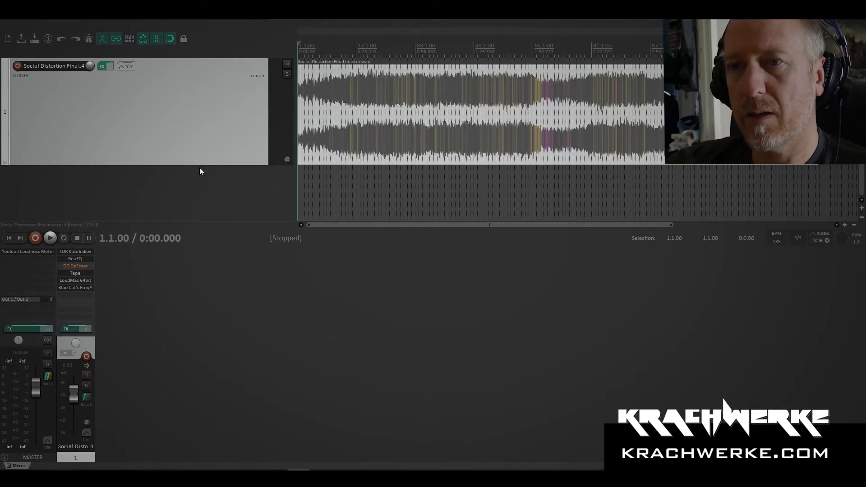
# - Increase the height of the song's track and fit the whole song in the timeline
pyautogui.moveTo(199, 165); pyautogui.dragTo(200, 189)
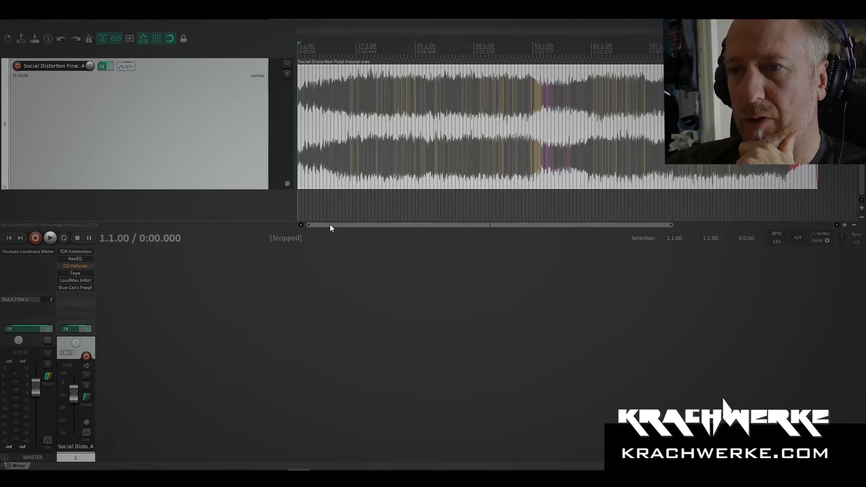
pyautogui.scroll(3, 315, 92)
pyautogui.scroll(-4, 315, 92)
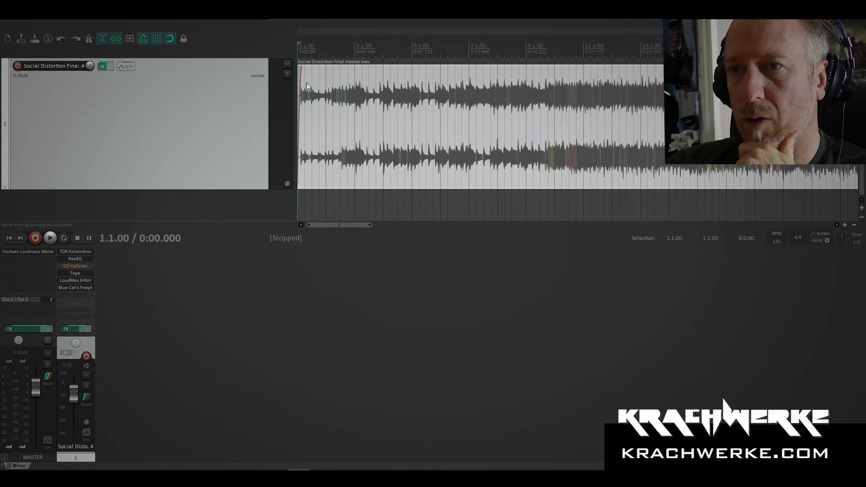
pyautogui.scroll(-3, 315, 92)
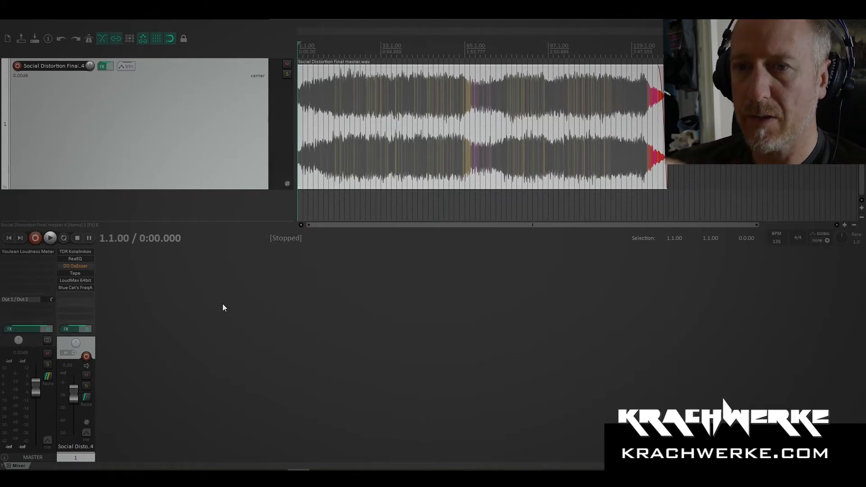
# - Place the edit cursor at measure 11 and play the song briefly from there
pyautogui.click(324, 111)
pyautogui.press('space')
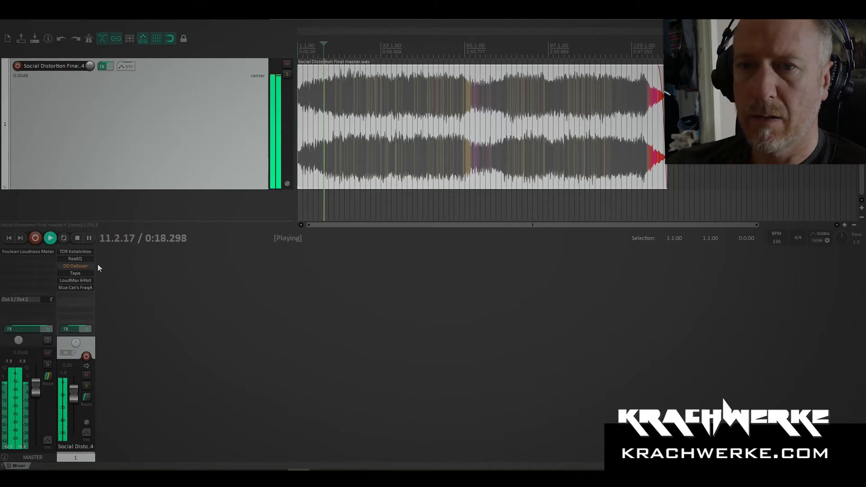
pyautogui.press('space')
# - Open the track's TDR Kotelnikov compressor and examine its knob settings and preset list
pyautogui.click(76, 252)
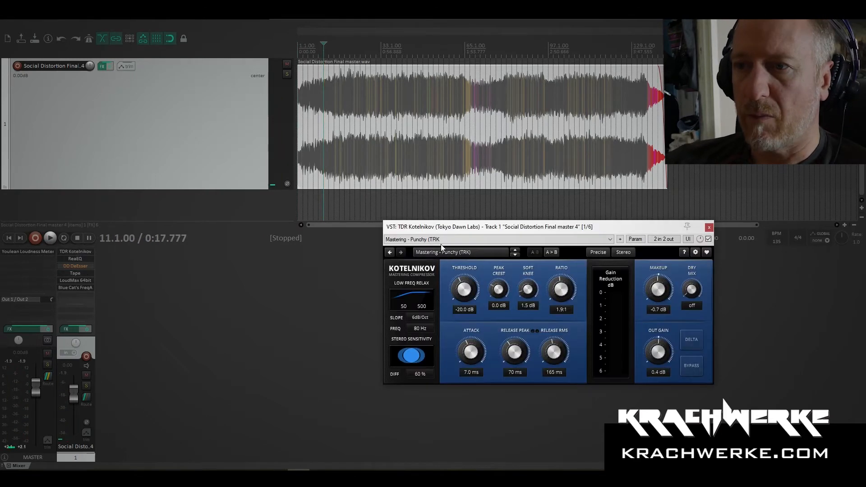
pyautogui.moveTo(455, 229); pyautogui.dragTo(322, 244)
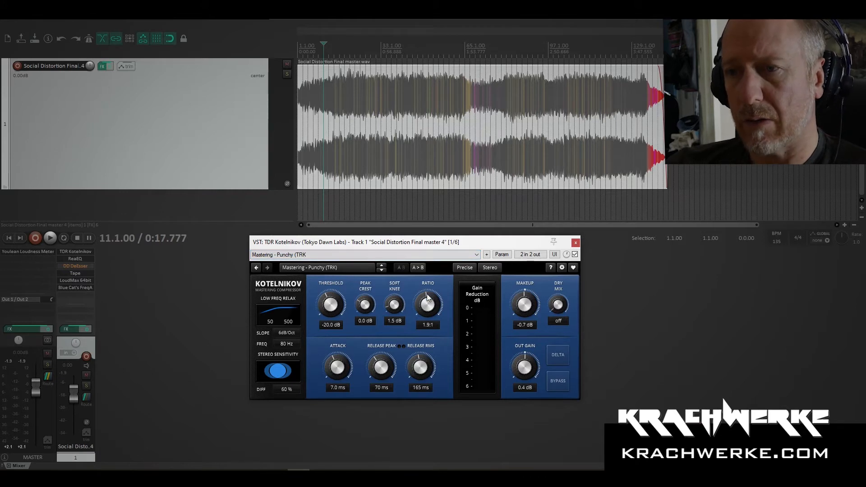
pyautogui.click(326, 268)
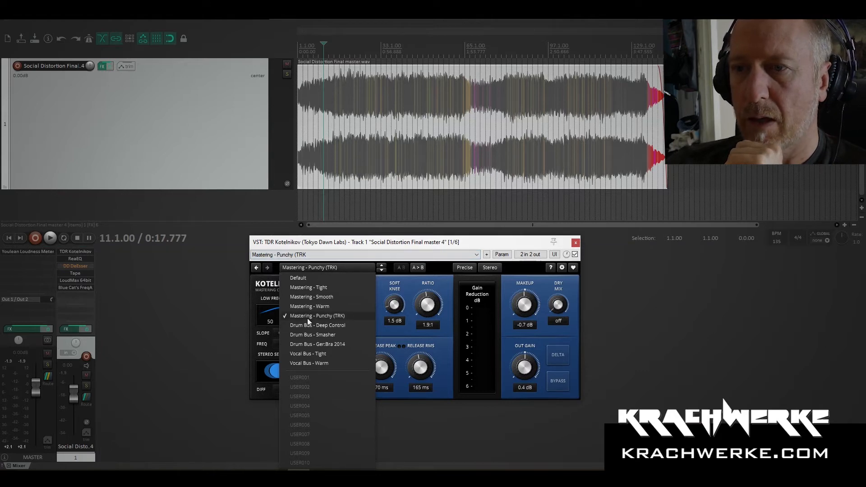
pyautogui.click(392, 254)
pyautogui.click(511, 242)
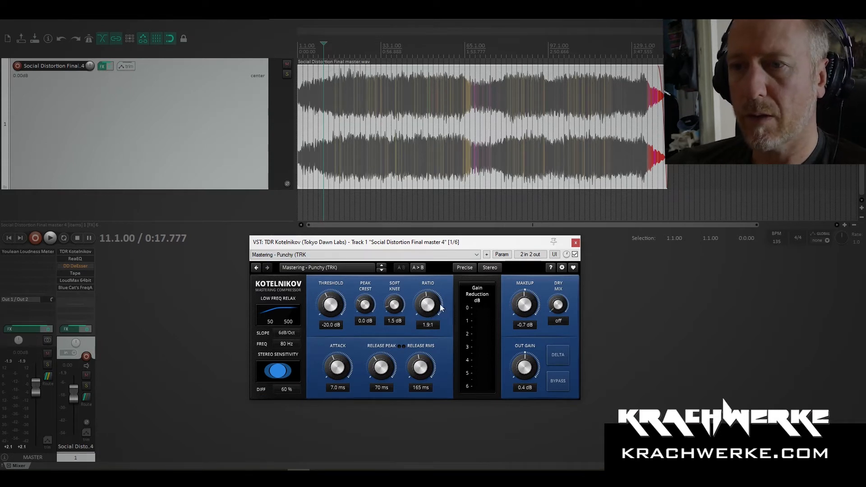
# - Open ReaEQ and Tape from the track's effects chain to examine their settings, playing the song briefly in between
pyautogui.click(75, 259)
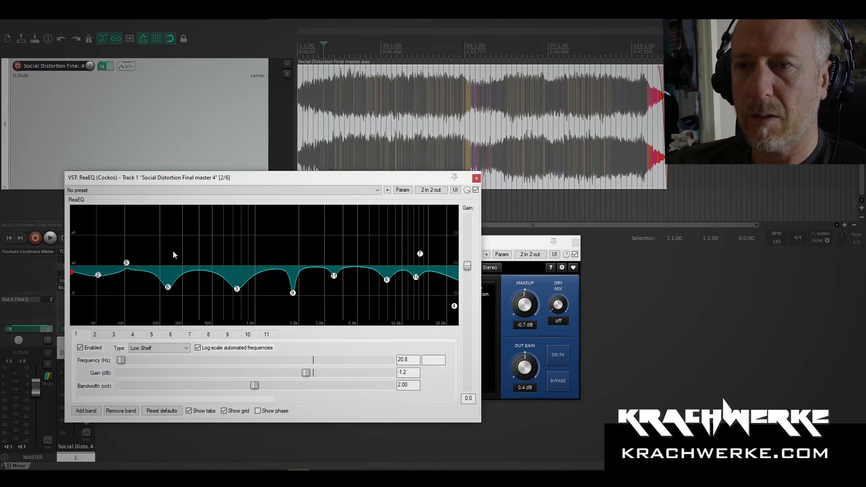
pyautogui.moveTo(226, 178); pyautogui.dragTo(421, 224)
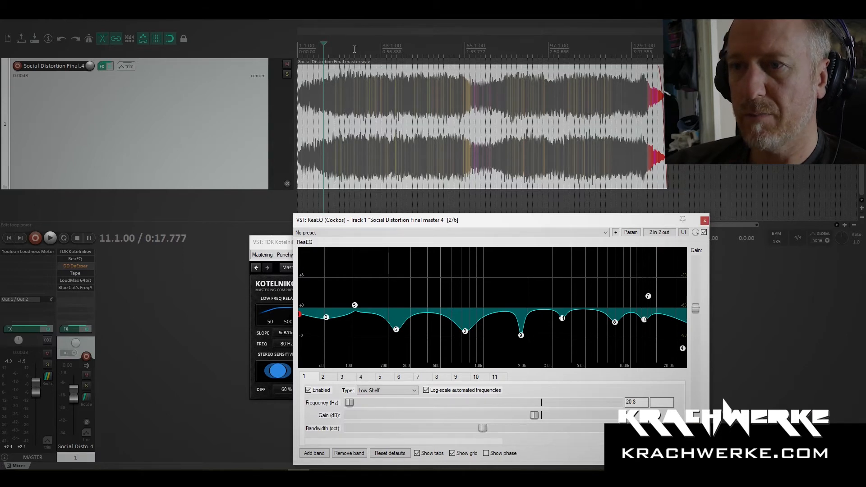
pyautogui.press('space')
pyautogui.press('space')
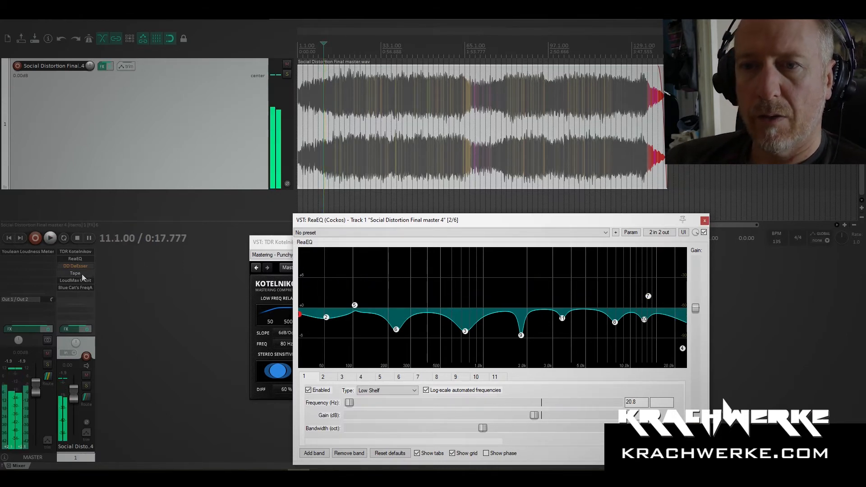
pyautogui.click(76, 274)
pyautogui.moveTo(239, 255); pyautogui.dragTo(290, 267)
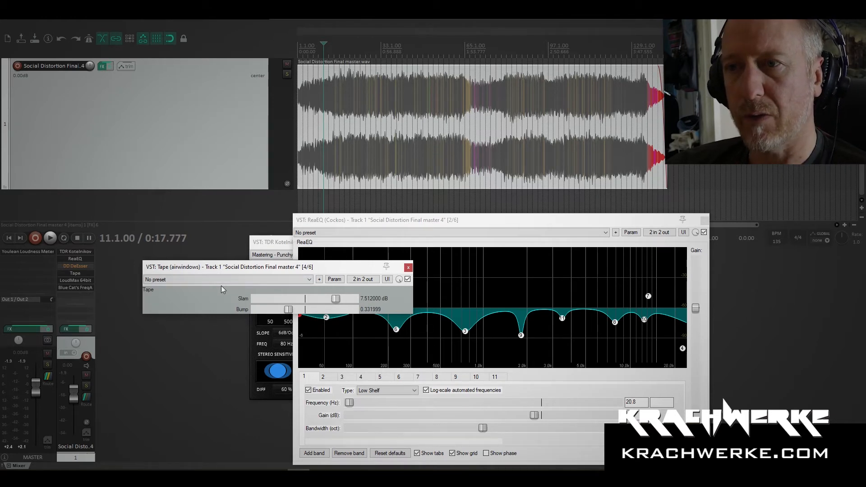
# - Open the LoudMax limiter on the track and play the song briefly to watch its level and reduction meters
pyautogui.click(79, 280)
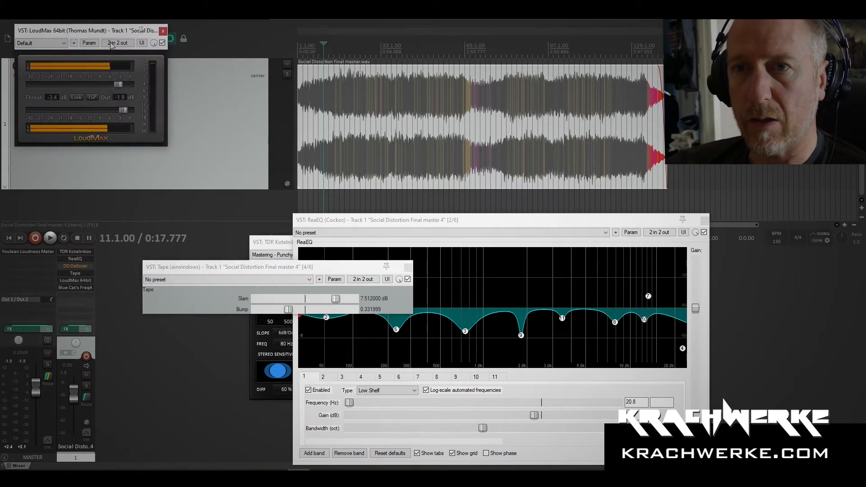
pyautogui.moveTo(98, 31); pyautogui.dragTo(560, 158)
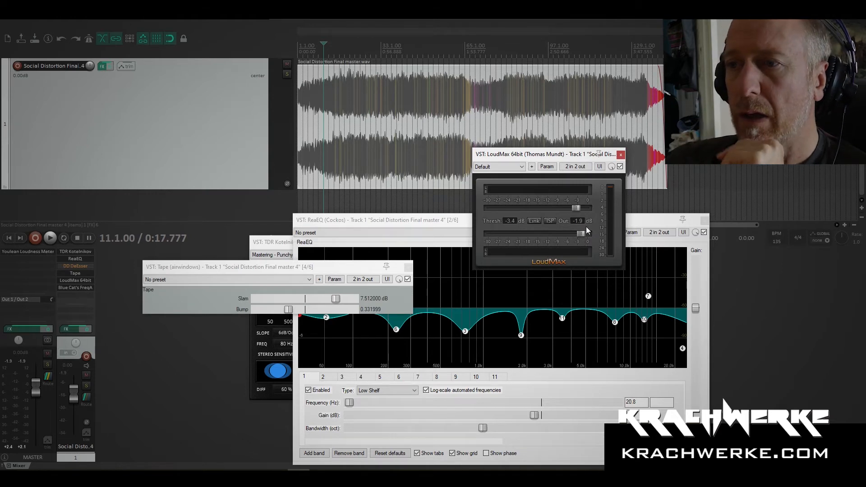
pyautogui.press('space')
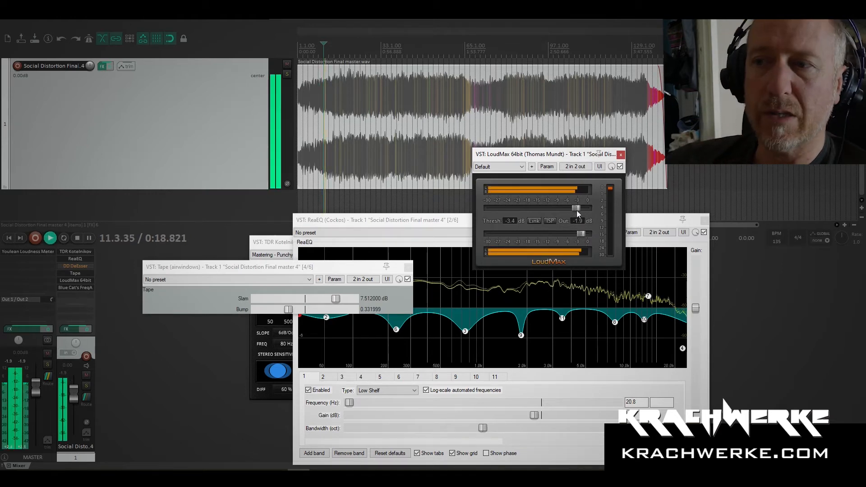
pyautogui.press('space')
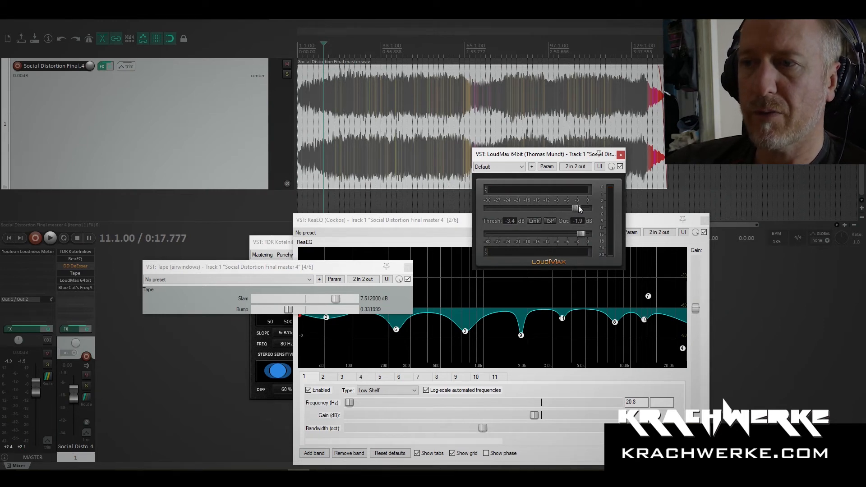
# - Try changing the LoudMax threshold while the song plays
pyautogui.press('space')
pyautogui.moveTo(575, 210)
pyautogui.mouseDown()
pyautogui.moveTo(516, 207)
pyautogui.moveTo(577, 209)
pyautogui.mouseUp()
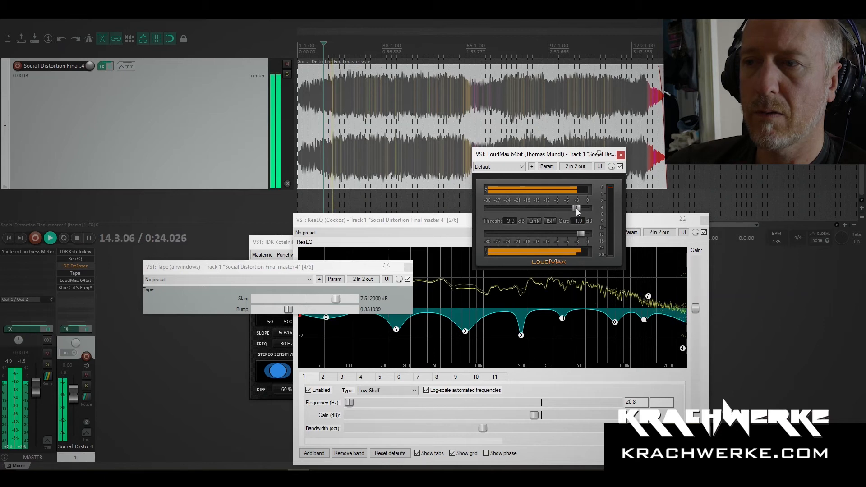
pyautogui.press('space')
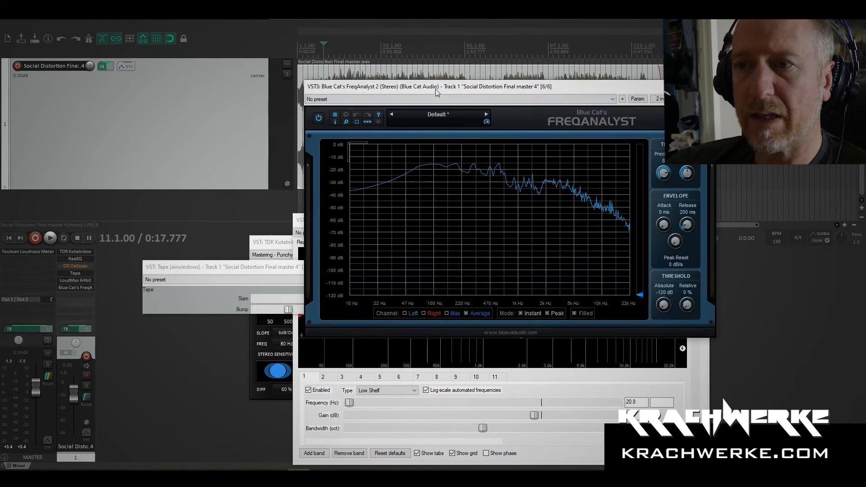
# - Position Blue Cat's FreqAnalyst clear of the other plugins and play the song to examine its frequency spectrum
pyautogui.moveTo(436, 92)
pyautogui.mouseDown()
pyautogui.moveTo(515, 158)
pyautogui.moveTo(537, 165)
pyautogui.moveTo(541, 191)
pyautogui.moveTo(497, 202)
pyautogui.moveTo(522, 201)
pyautogui.mouseUp()
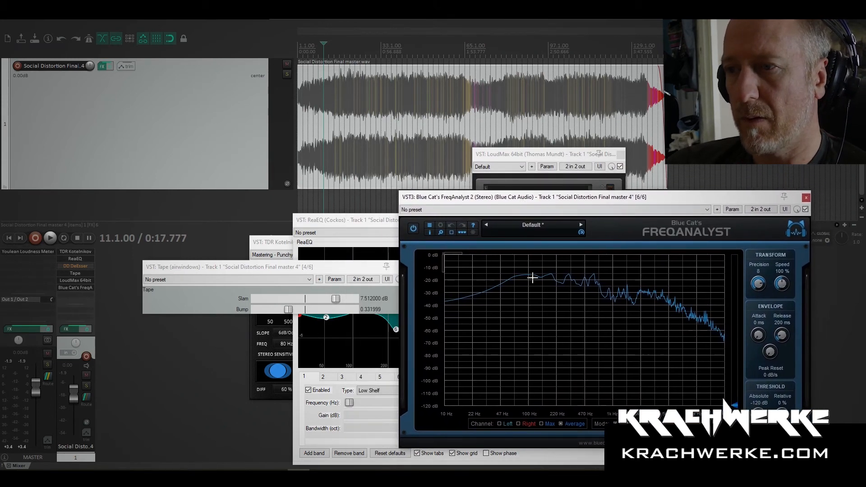
pyautogui.press('space')
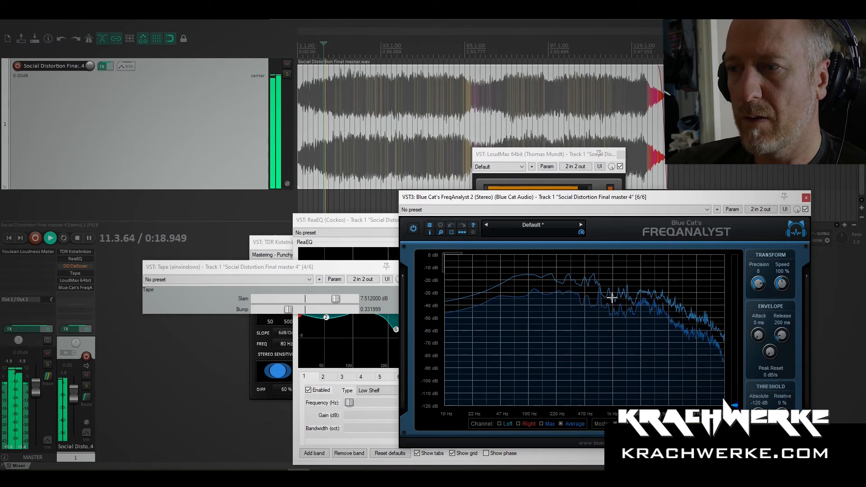
pyautogui.press('space')
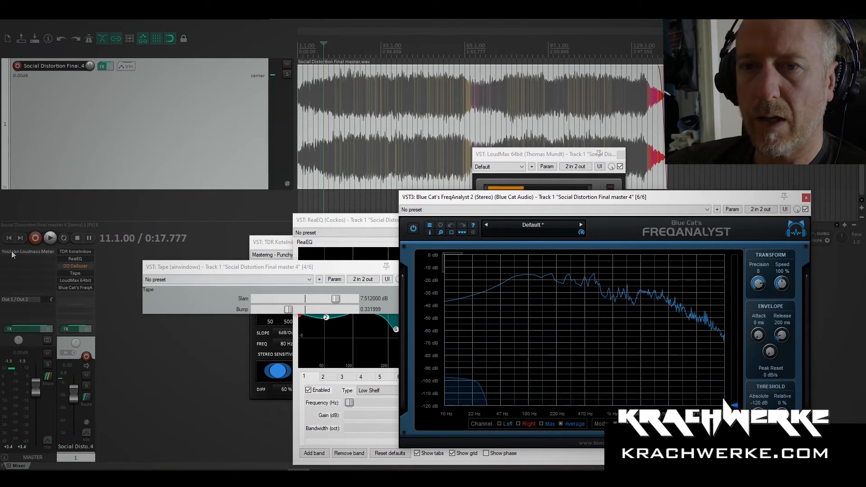
# - Open the Youlean Loudness Meter on the master track and play from measure 29 to check the song's loudness
pyautogui.click(30, 253)
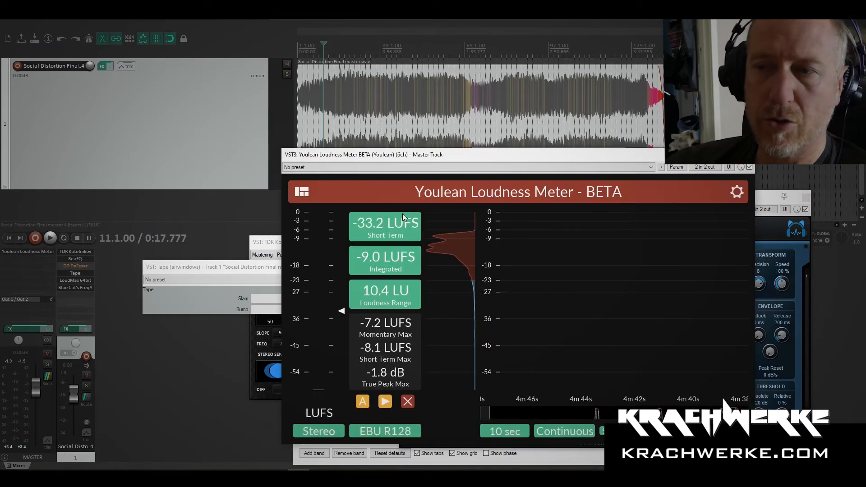
pyautogui.click(370, 109)
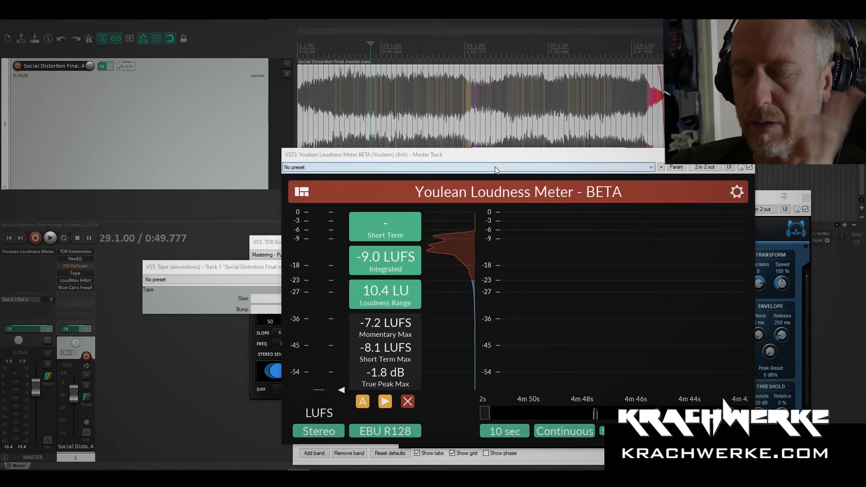
pyautogui.press('space')
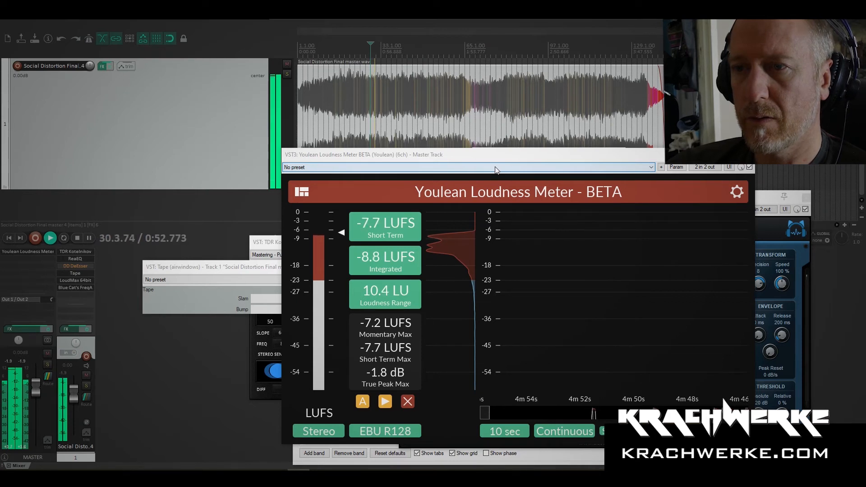
pyautogui.press('space')
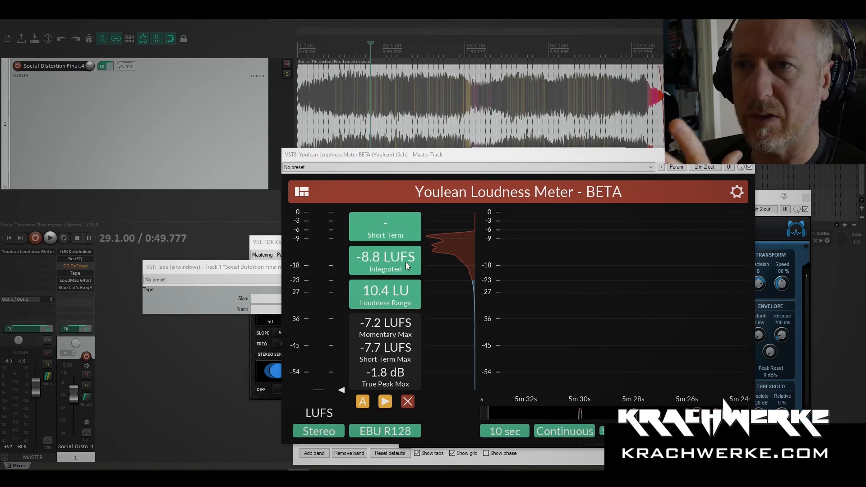
pyautogui.press('space')
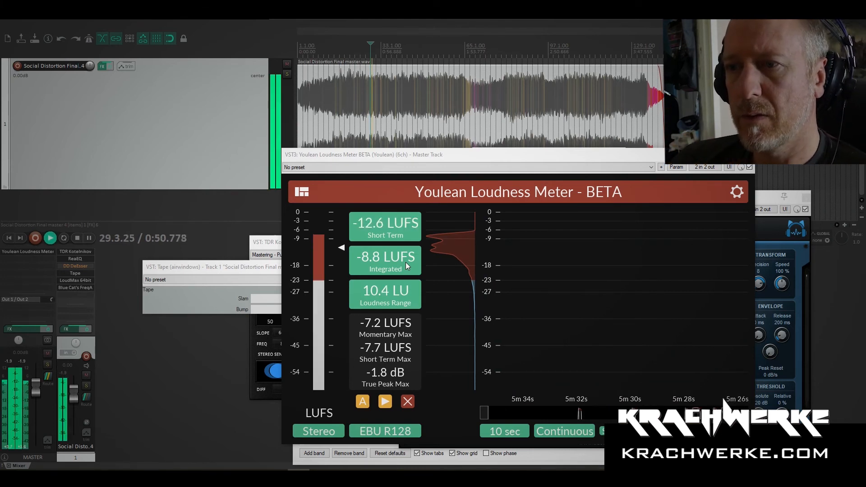
pyautogui.press('space')
# - Close all the open plugin windows, including the loudness meter, FreqAnalyst, Tape, LoudMax, ReaEQ and Kotelnikov
pyautogui.click(751, 155)
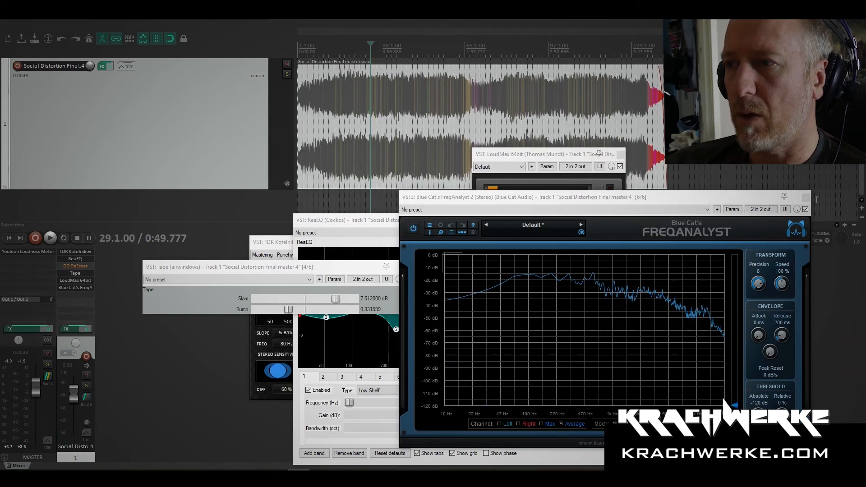
pyautogui.click(807, 197)
pyautogui.click(408, 268)
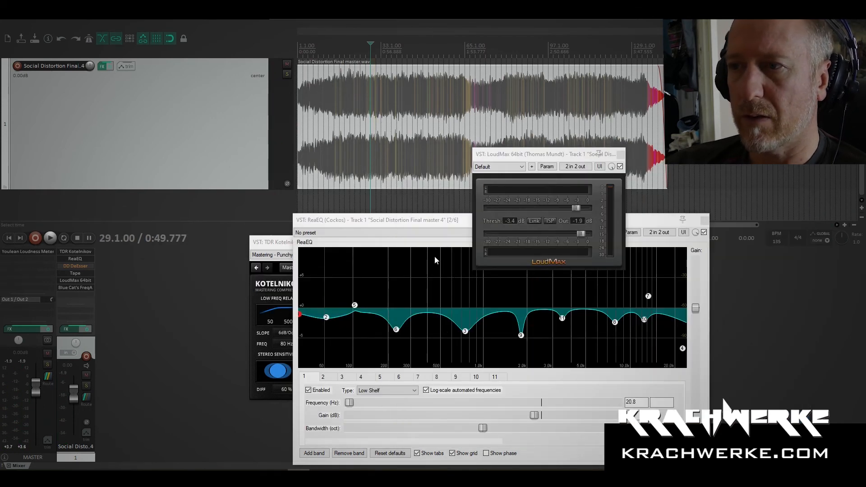
pyautogui.click(621, 154)
pyautogui.click(705, 220)
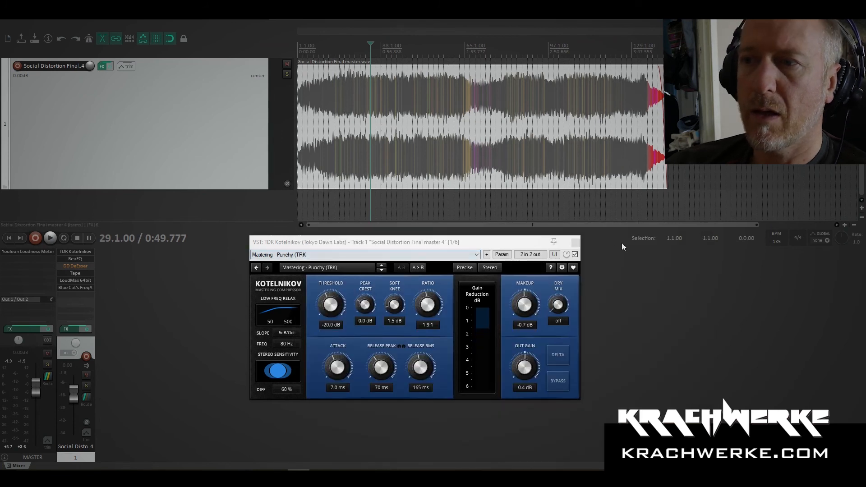
pyautogui.click(576, 242)
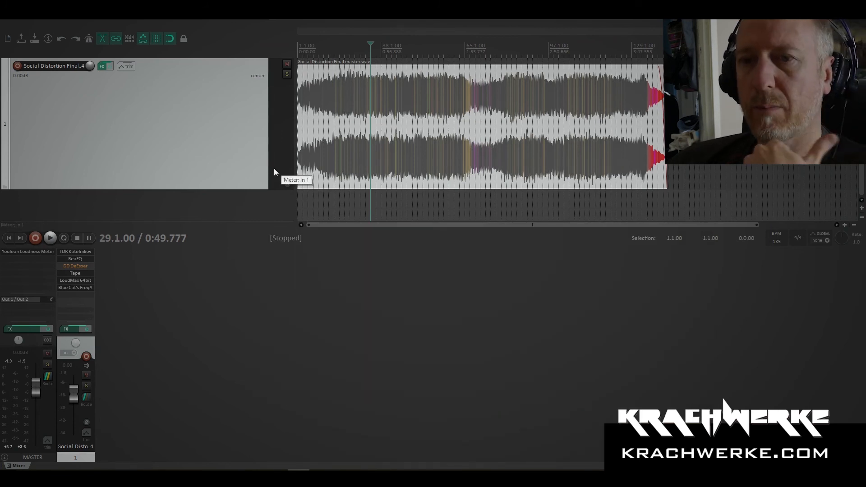